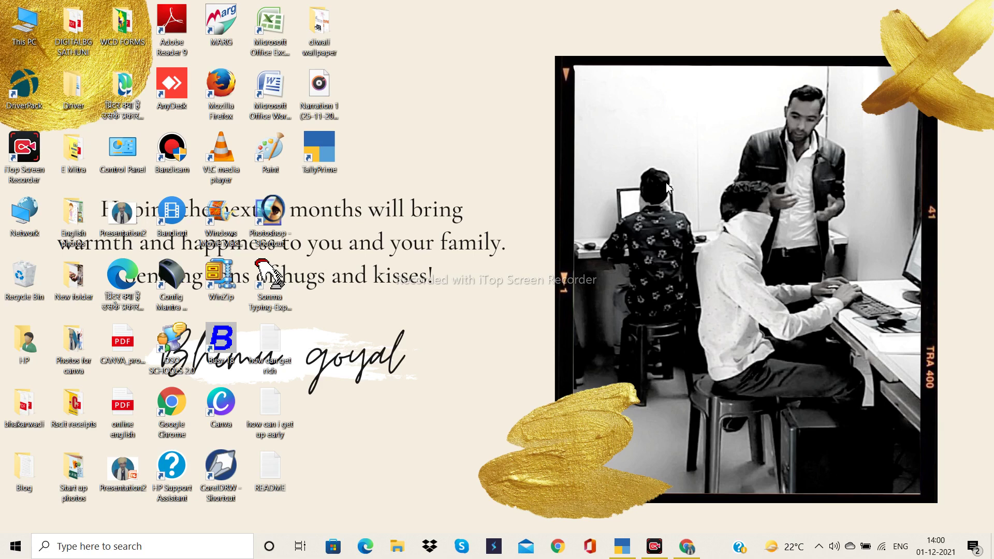
- Bring TallyPrime to the front on the Gateway of Tally for Digital Bg Sathuni
{"action": "left_click", "coordinate": [620, 547]}
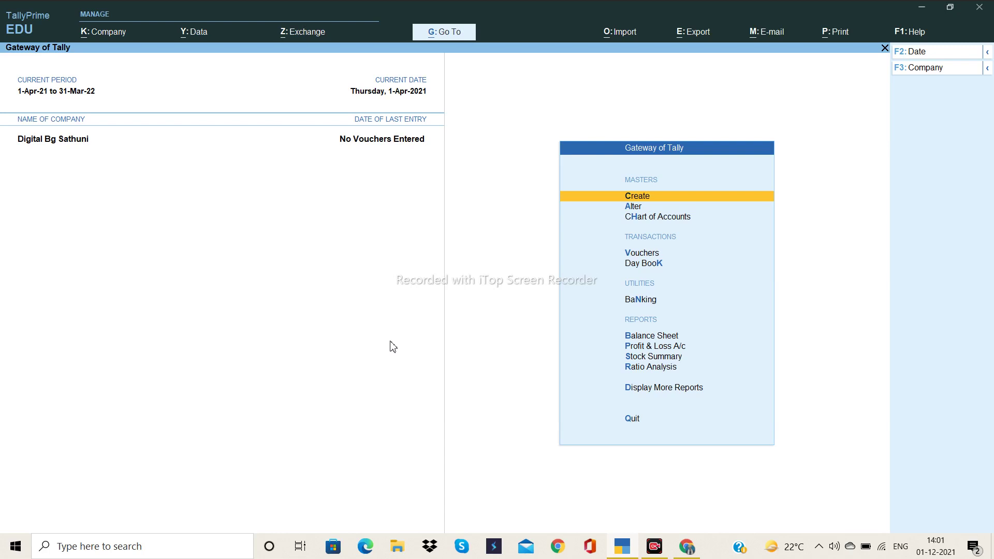
{"action": "left_click", "coordinate": [640, 218]}
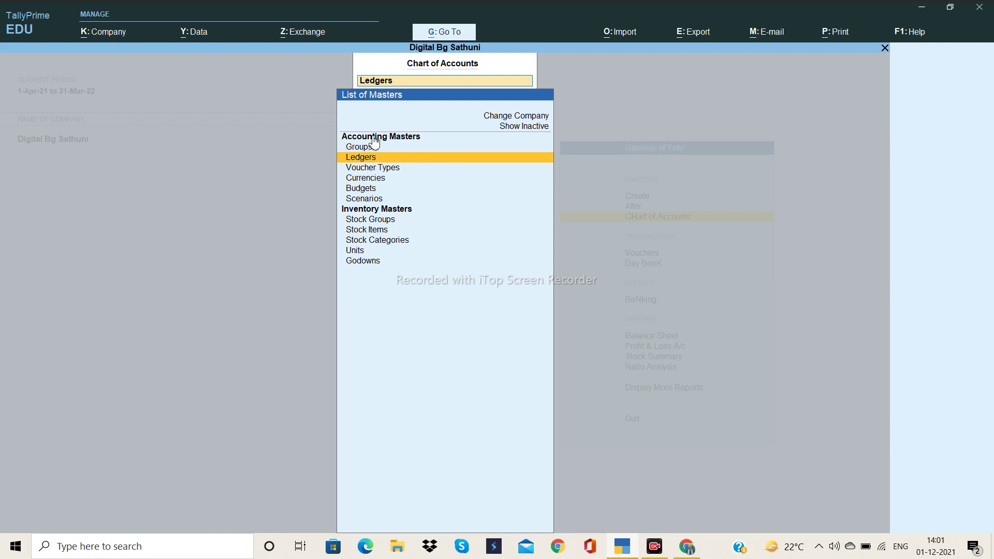
{"action": "left_click", "coordinate": [369, 160]}
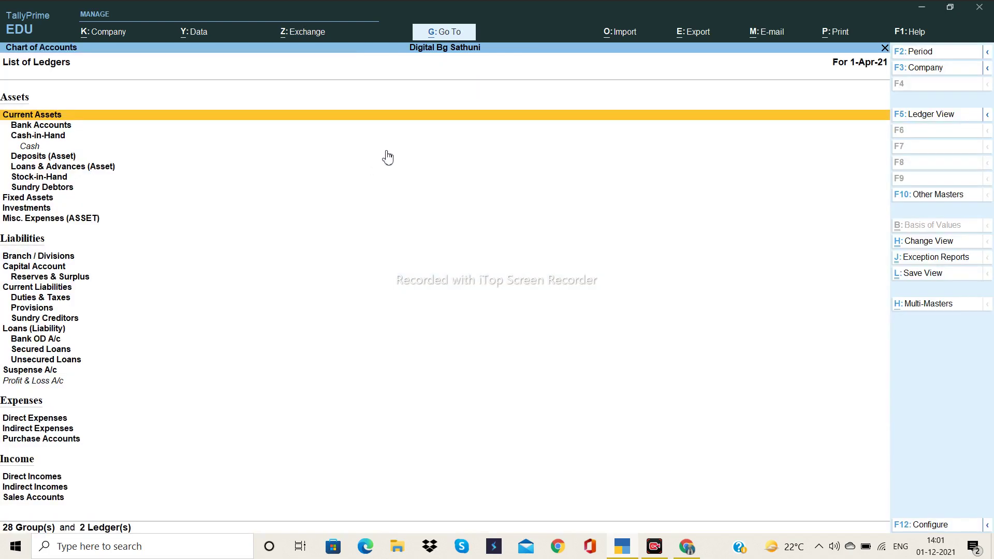
{"action": "left_click", "coordinate": [927, 115]}
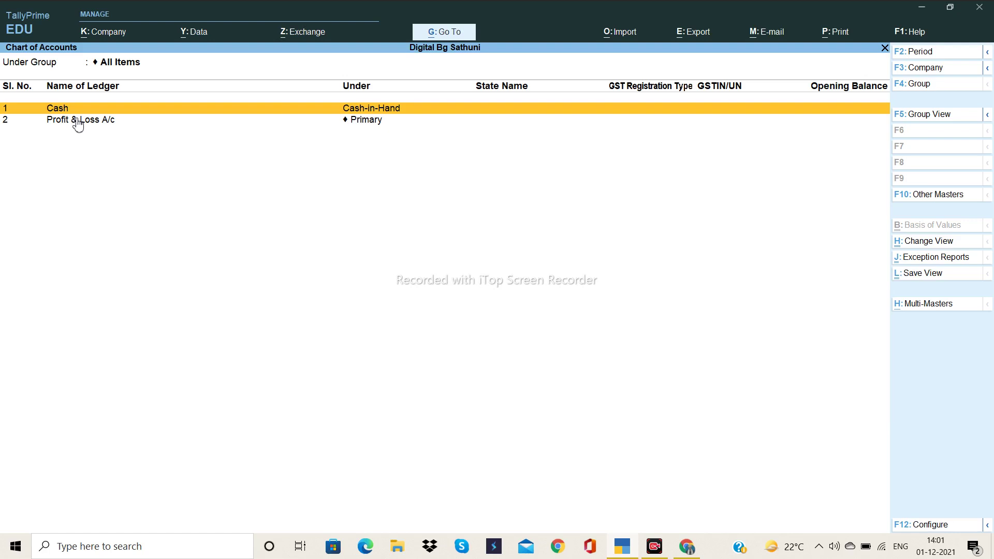
{"action": "key", "text": "Escape"}
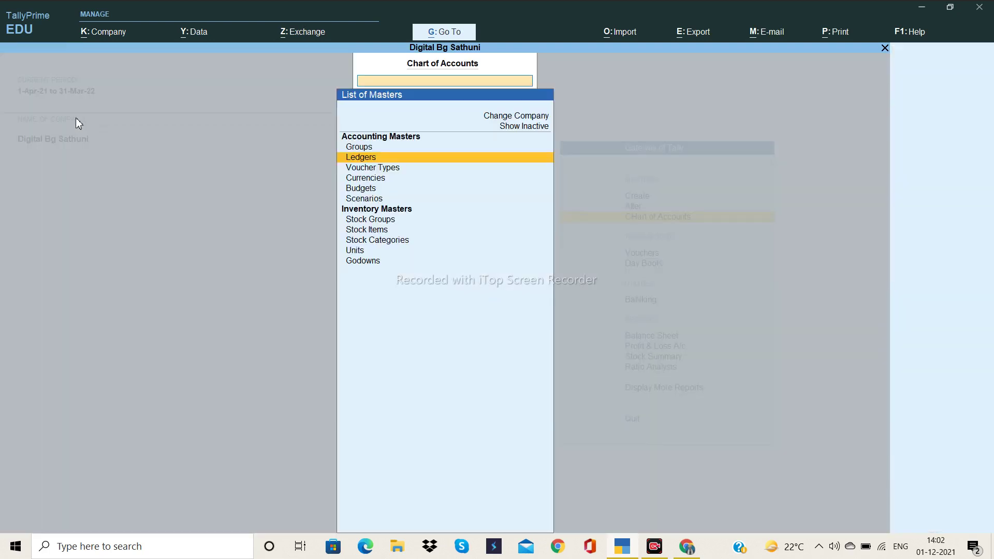
{"action": "key", "text": "Escape"}
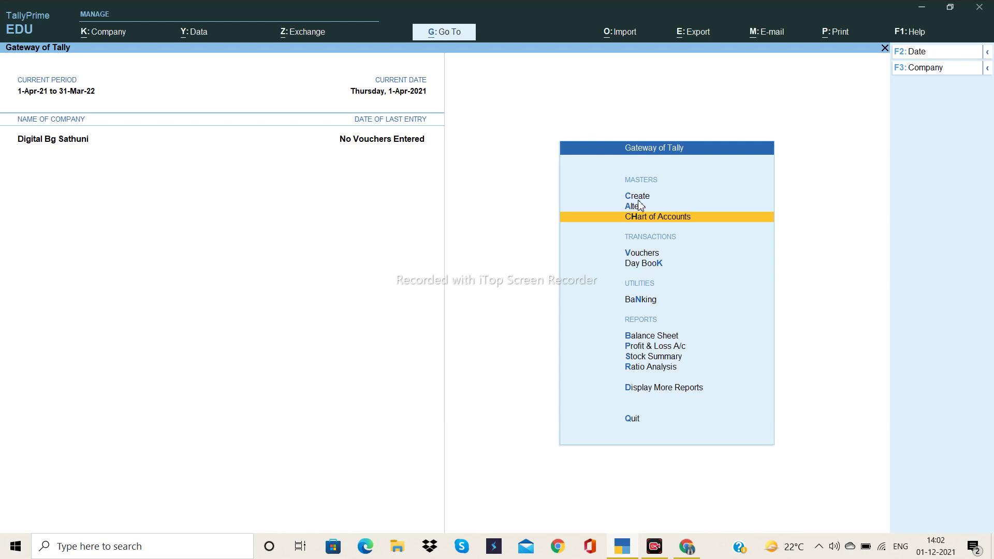
- Open the Create list of masters and move to the Ledger option
{"action": "left_click", "coordinate": [639, 200]}
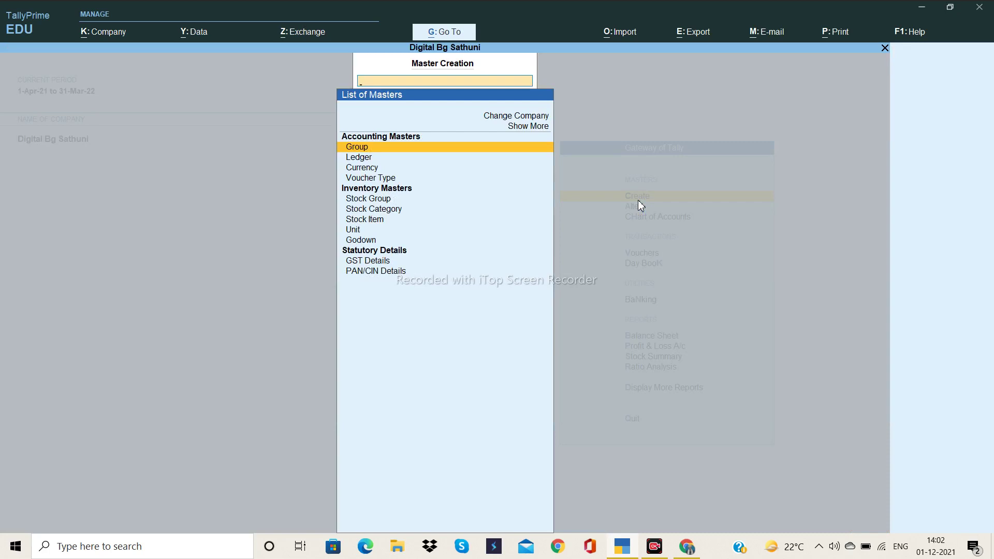
{"action": "key", "text": "Escape"}
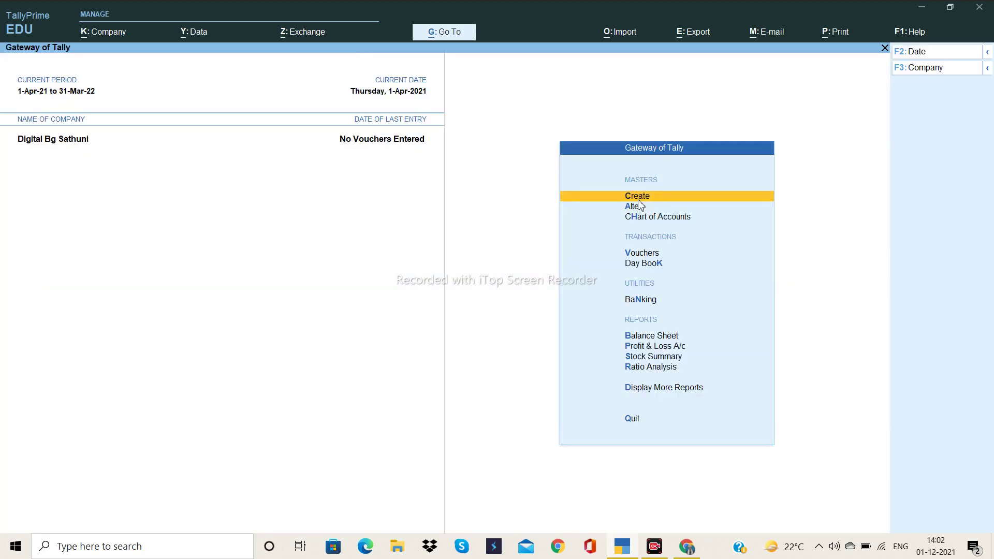
{"action": "left_click", "coordinate": [638, 199]}
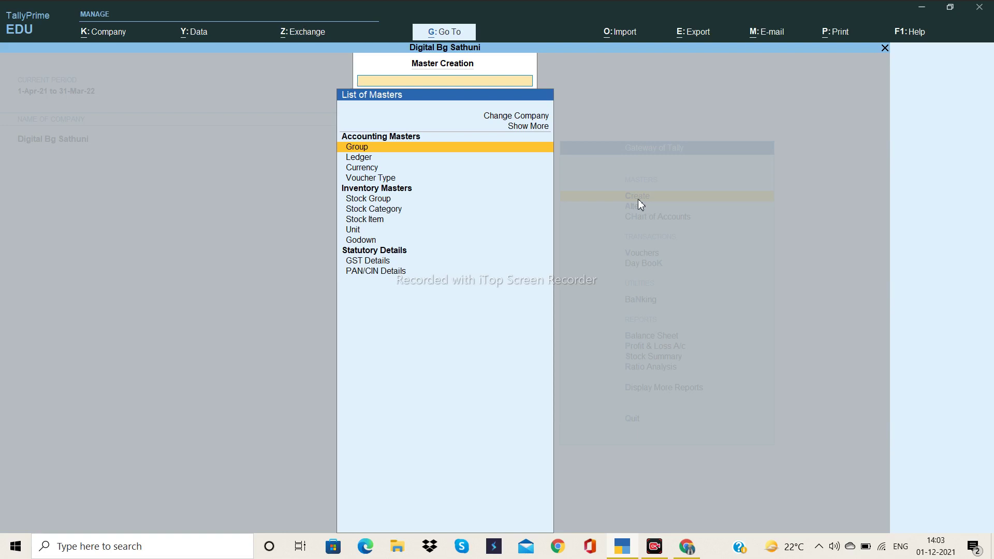
{"action": "key", "text": "Down"}
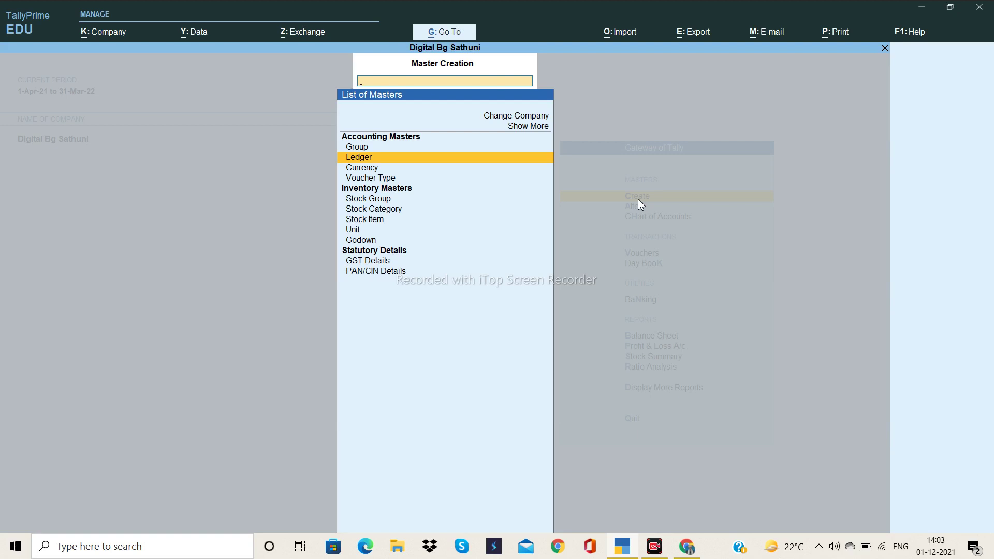
- Start a new ledger named Rj Enterprises and move past the alias field
{"action": "left_click", "coordinate": [405, 157]}
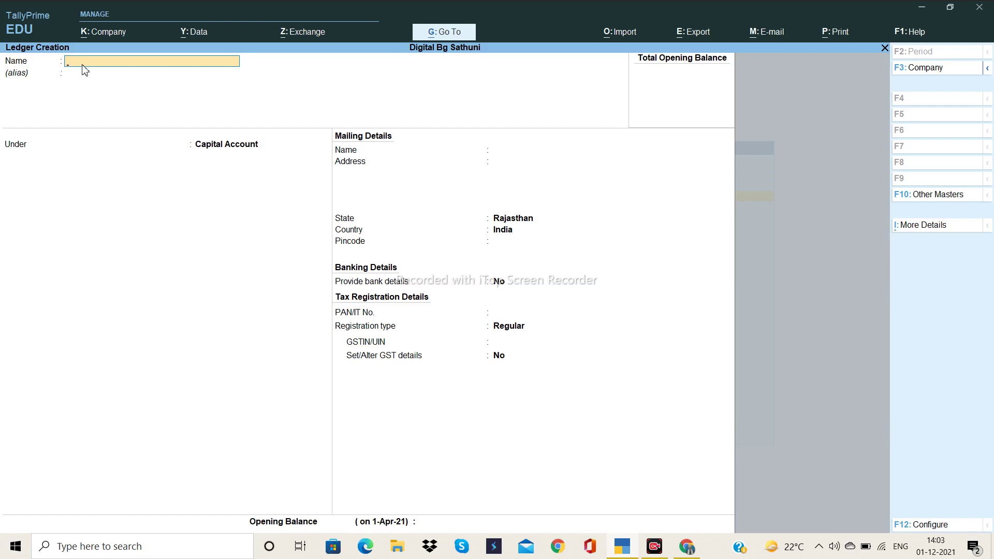
{"action": "type", "text": "Rj Enterprises"}
{"action": "key", "text": "Return"}
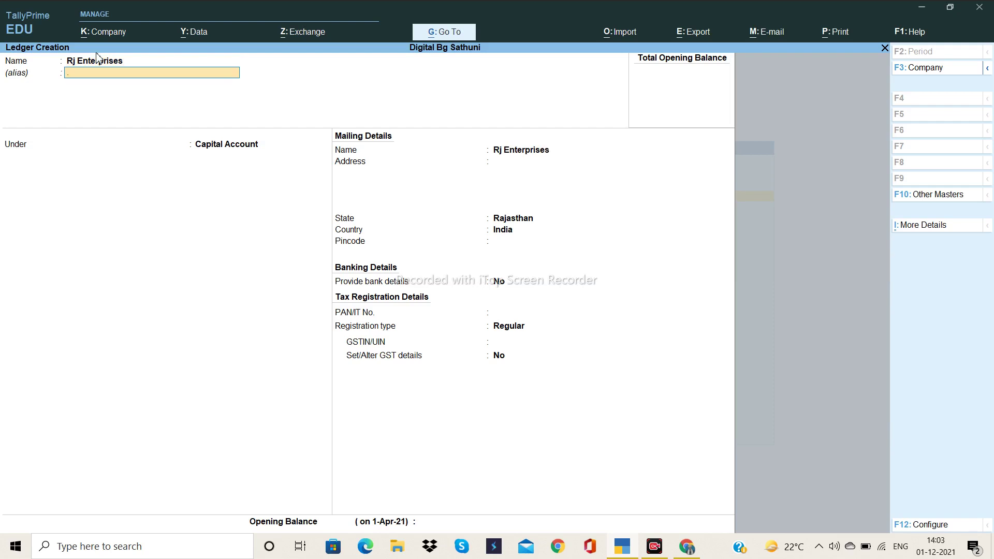
{"action": "key", "text": "Return"}
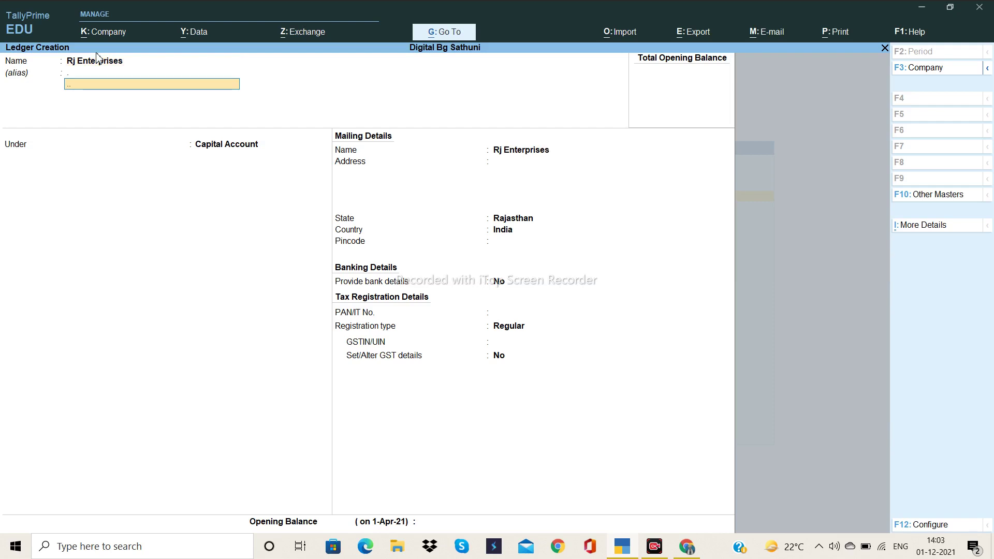
{"action": "key", "text": "Return"}
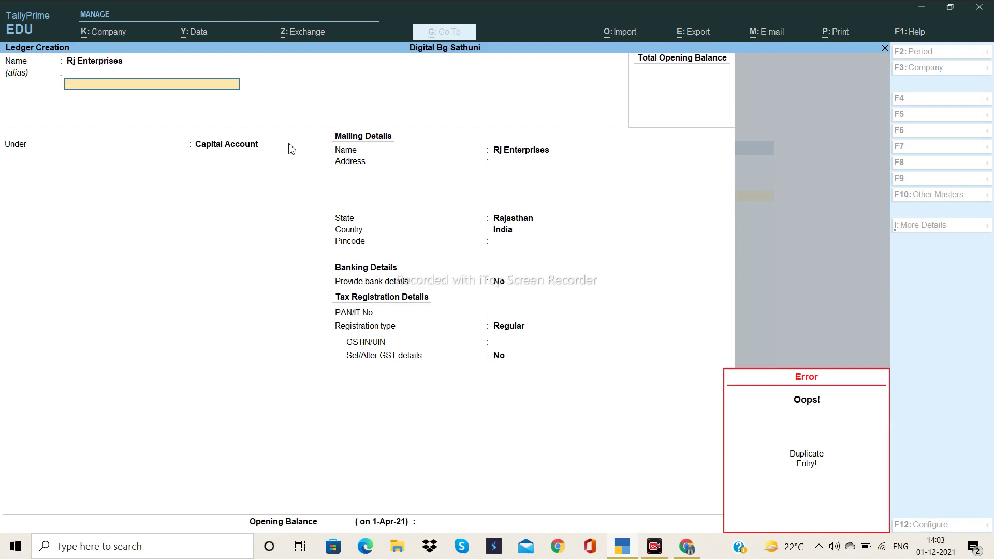
- Clear the Duplicate Entry error, leave the alias blank, and reach the List of Groups
{"action": "left_click", "coordinate": [133, 88]}
{"action": "key", "text": "Return"}
{"action": "left_click", "coordinate": [134, 88]}
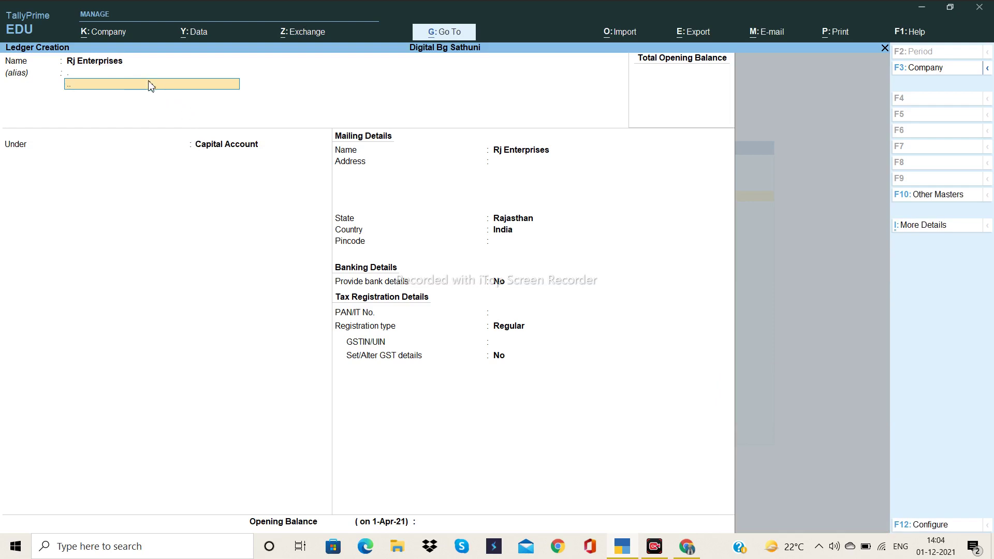
{"action": "key", "text": "Return"}
{"action": "key", "text": "Return"}
{"action": "key", "text": "Return"}
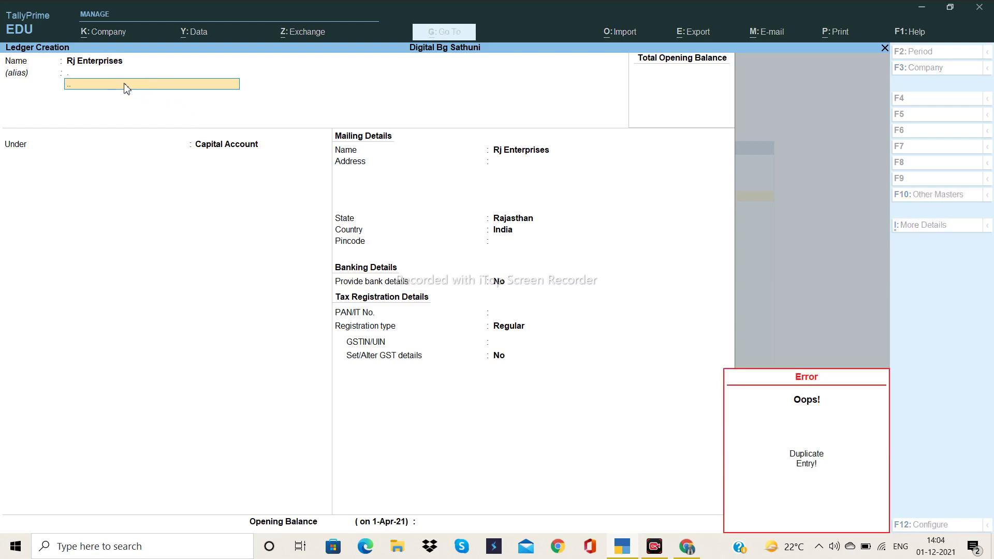
{"action": "key", "text": "Return"}
{"action": "key", "text": "Return"}
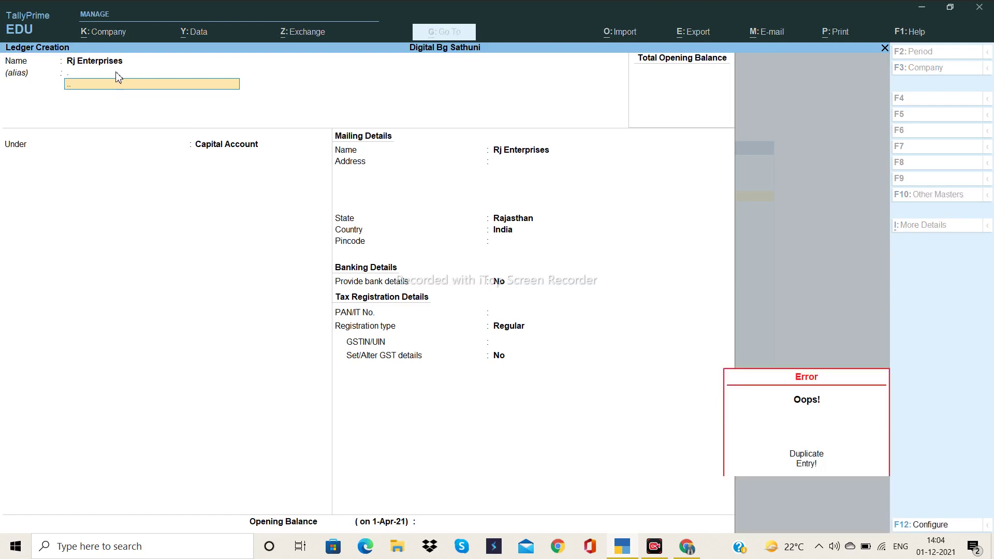
{"action": "key", "text": "Return"}
{"action": "key", "text": "Return"}
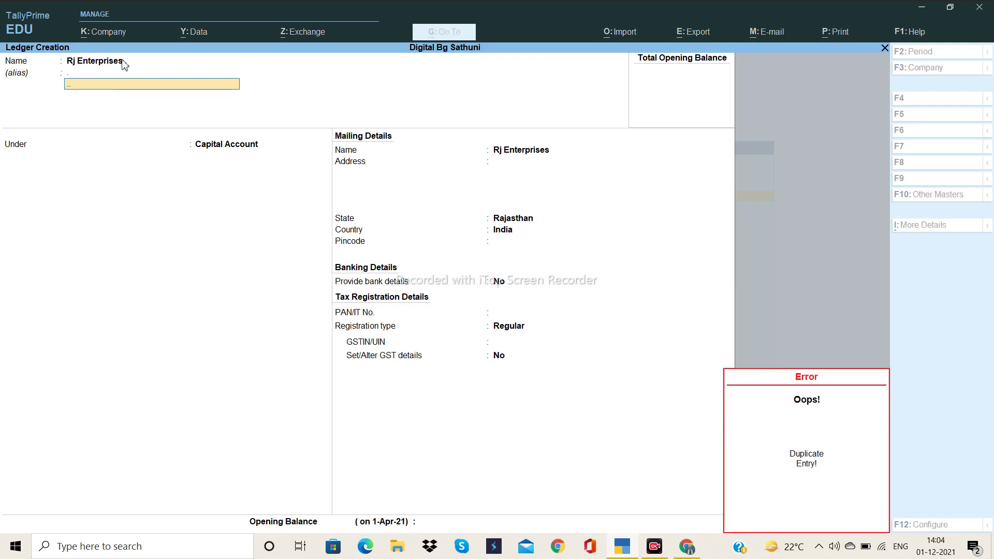
{"action": "left_click", "coordinate": [858, 519]}
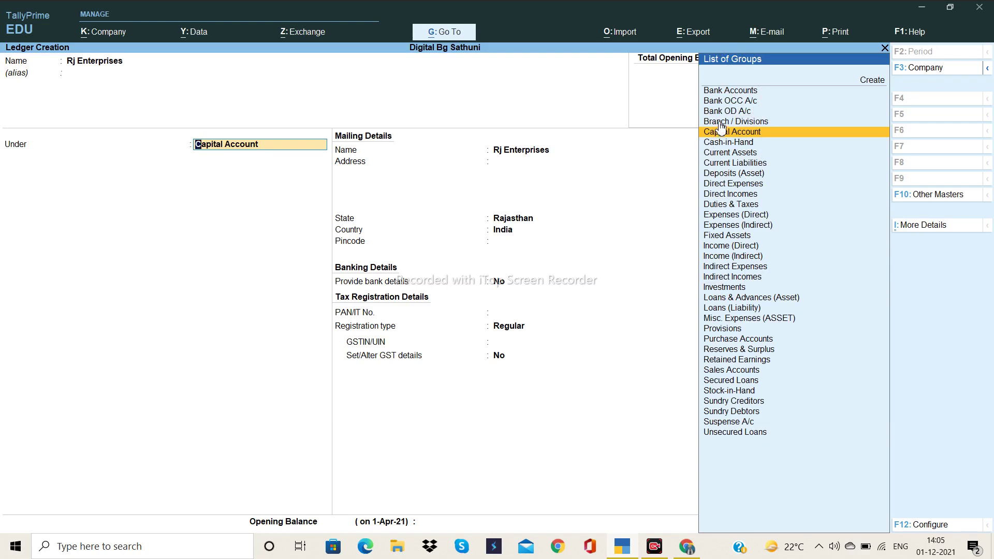
- Put Rj Enterprises under the Sundry Debtors group
{"action": "type", "text": "Sun"}
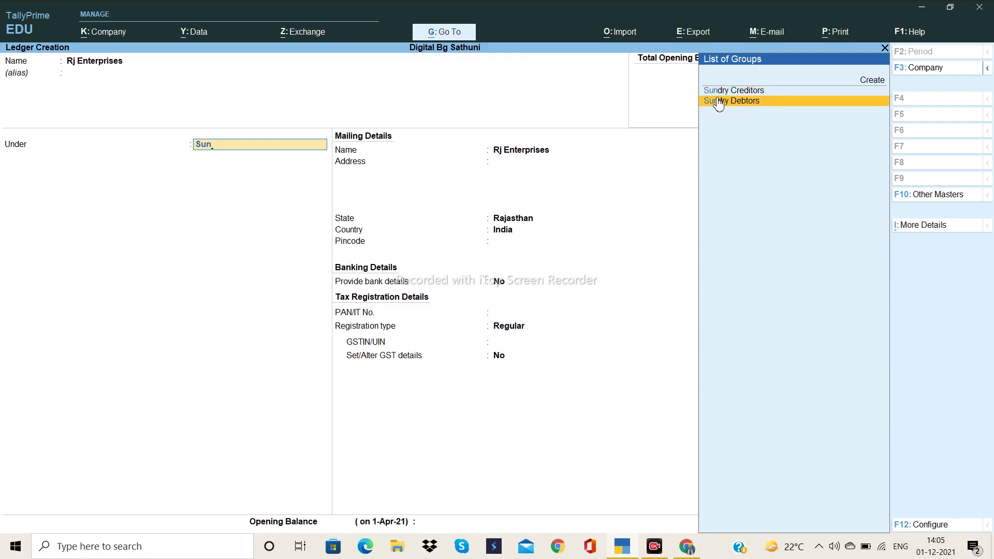
{"action": "left_click", "coordinate": [718, 103]}
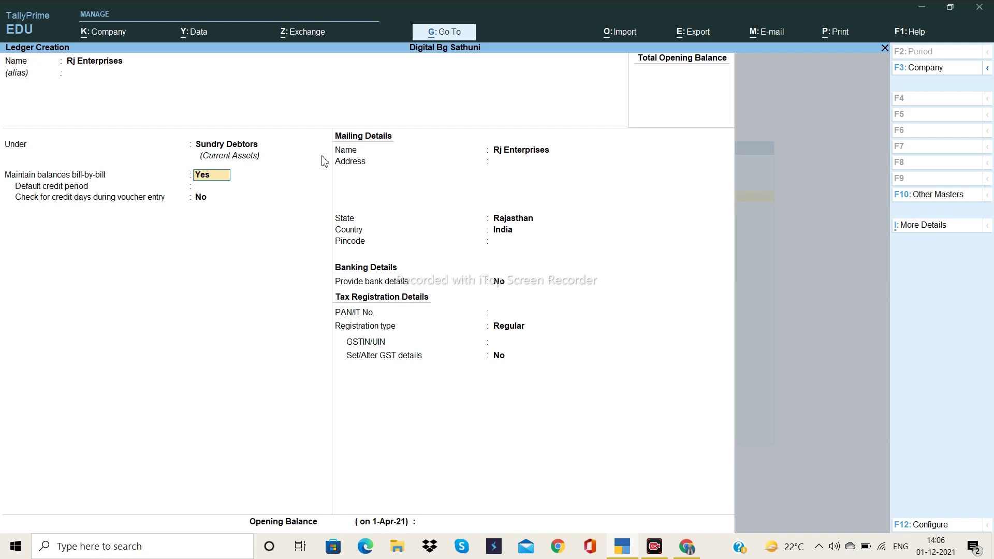
- Enter a multi-line mailing address for Rj Enterprises
{"action": "key", "text": "Return"}
{"action": "key", "text": "Return"}
{"action": "key", "text": "Return"}
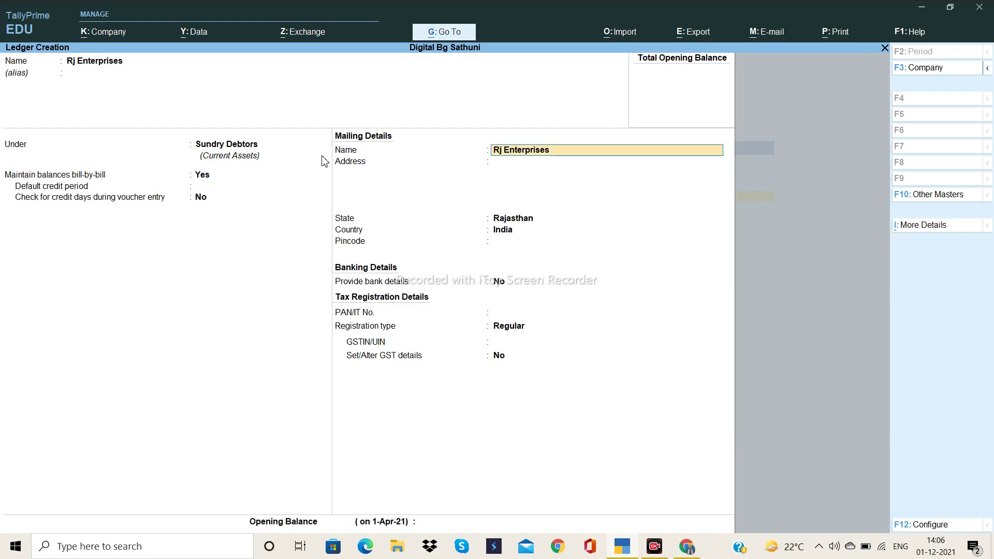
{"action": "key", "text": "Return"}
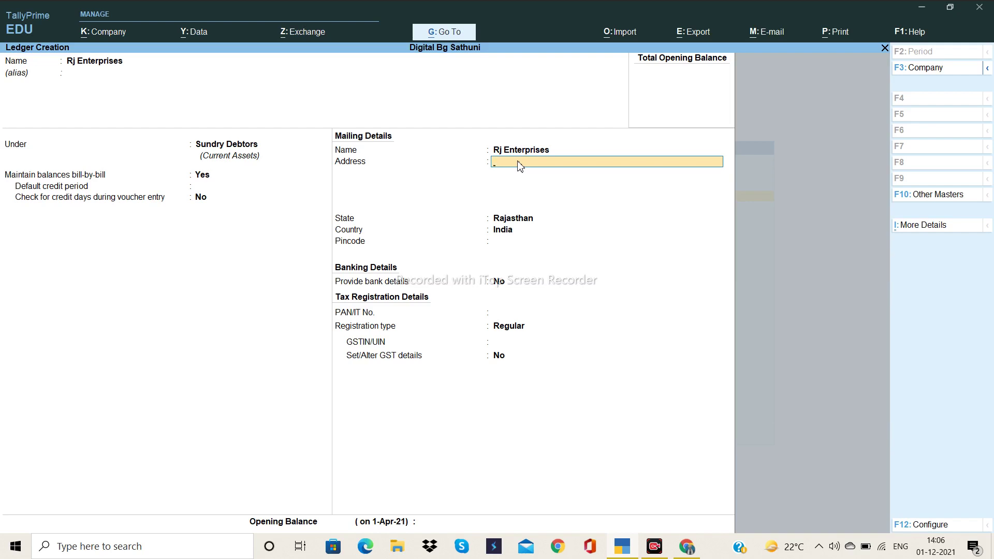
{"action": "key", "text": "Return"}
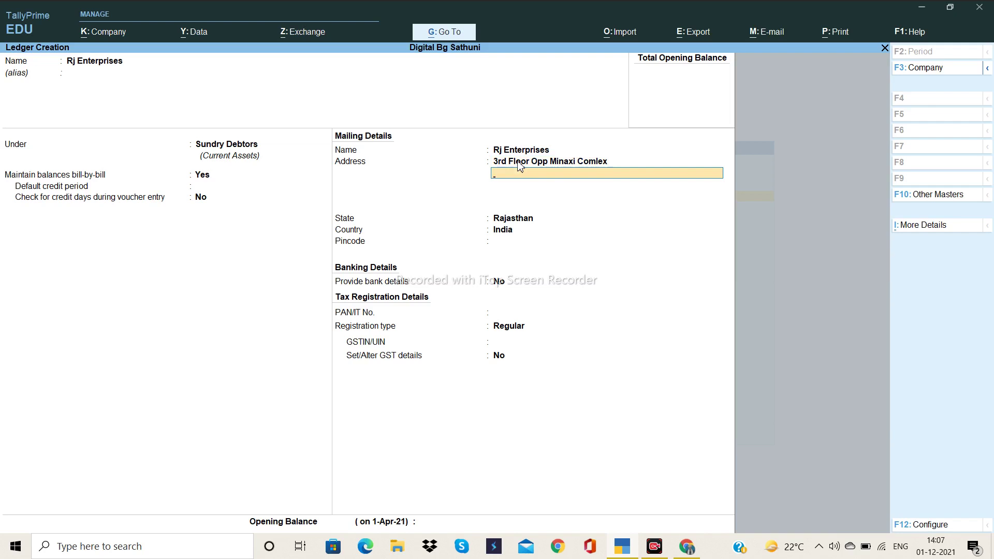
{"action": "type", "text": "Br"}
{"action": "key", "text": "Return"}
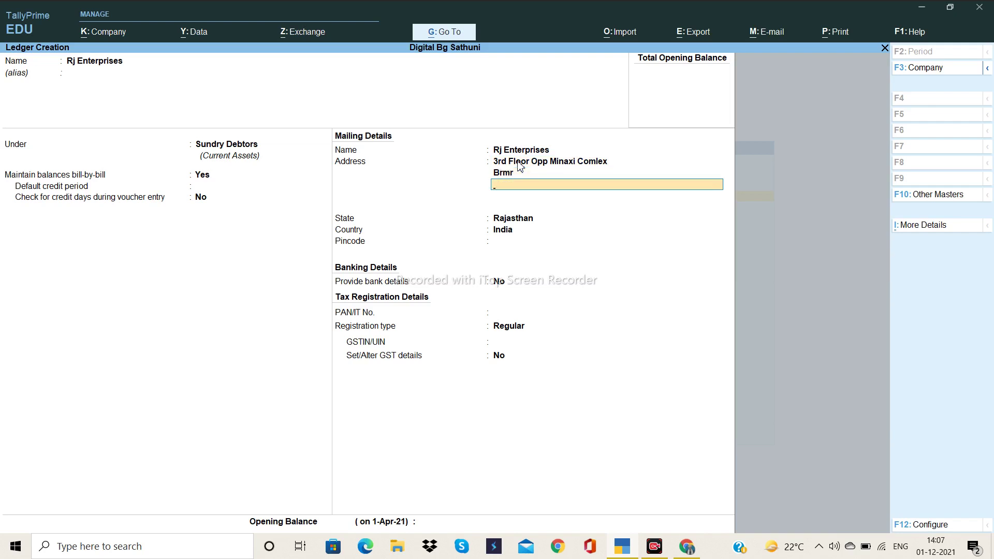
{"action": "key", "text": "Return"}
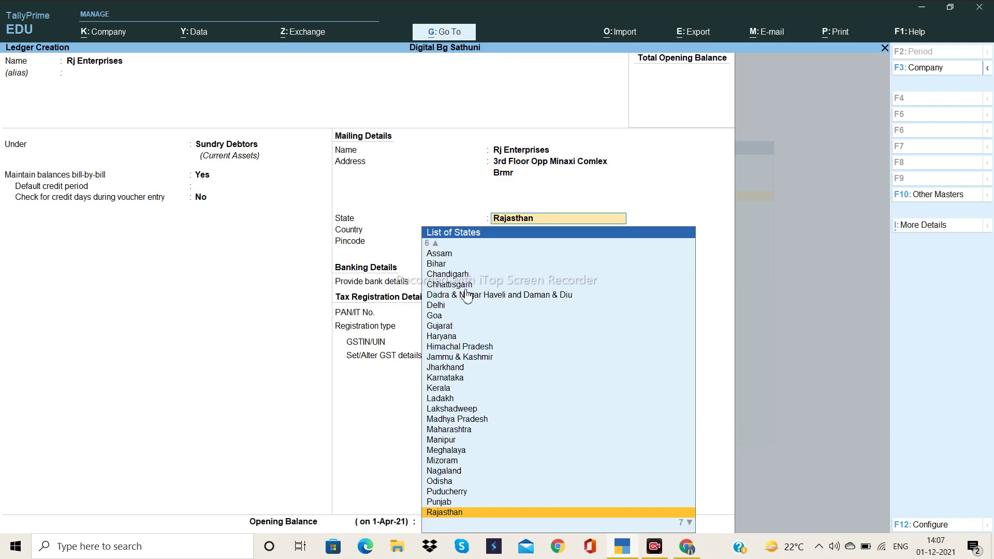
- Set state Rajasthan, leave pincode, bank, PAN and GSTIN blank, keeping Regular registration
{"action": "left_click", "coordinate": [449, 510]}
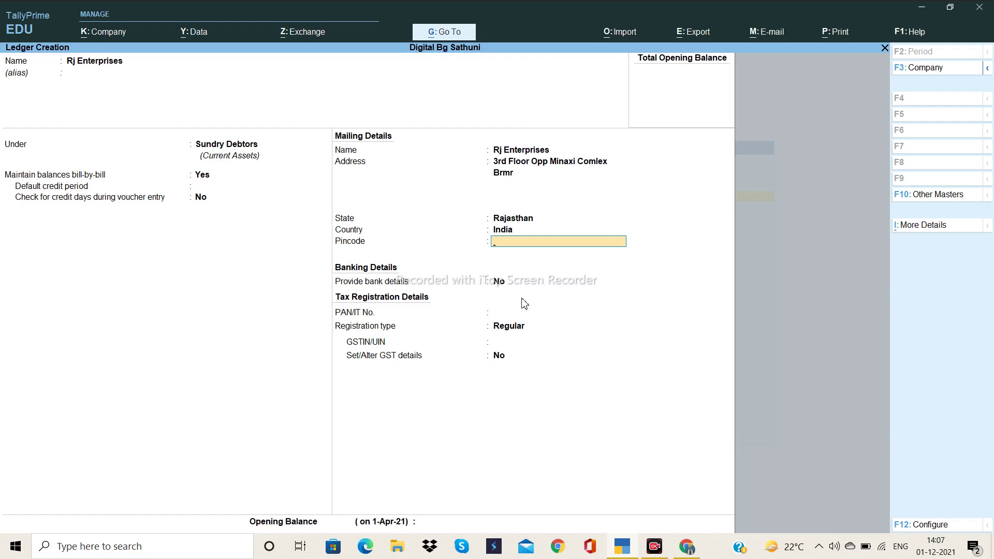
{"action": "key", "text": "Return"}
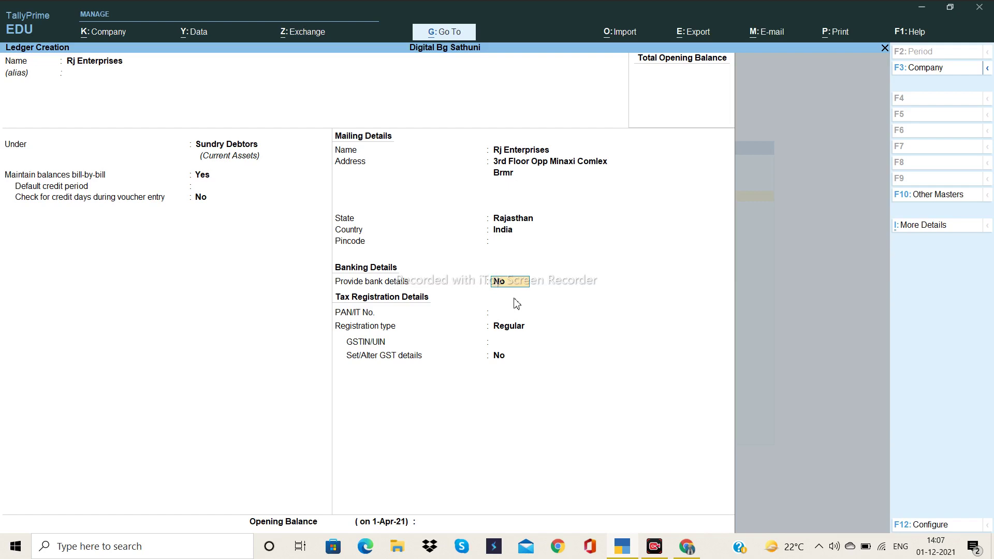
{"action": "key", "text": "Return"}
{"action": "key", "text": "Return"}
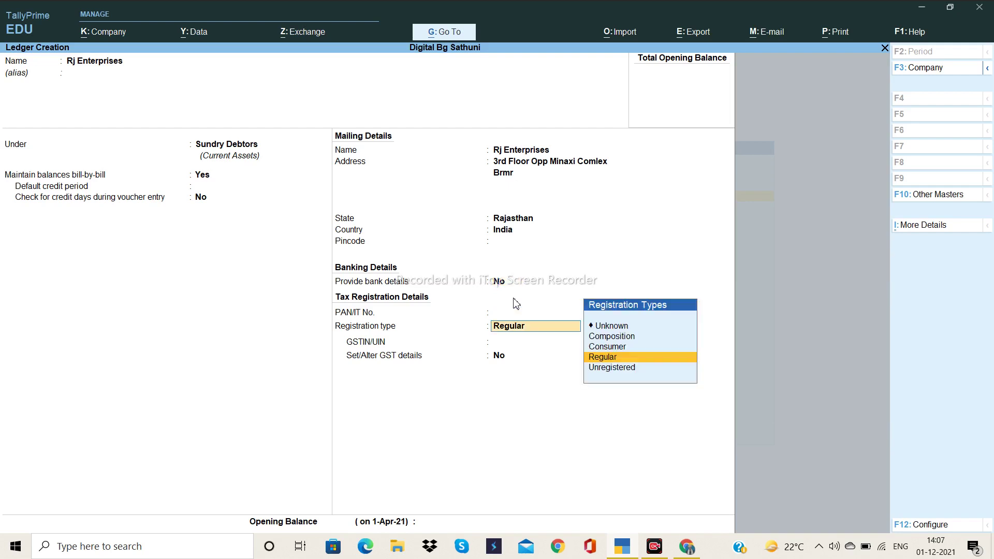
{"action": "key", "text": "Return"}
{"action": "key", "text": "Return"}
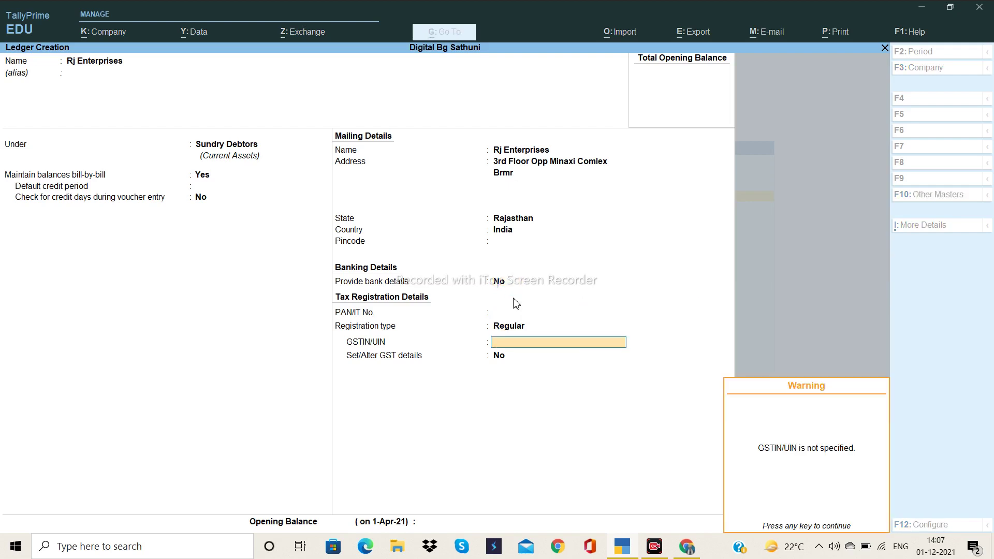
{"action": "key", "text": "Return"}
{"action": "key", "text": "Return"}
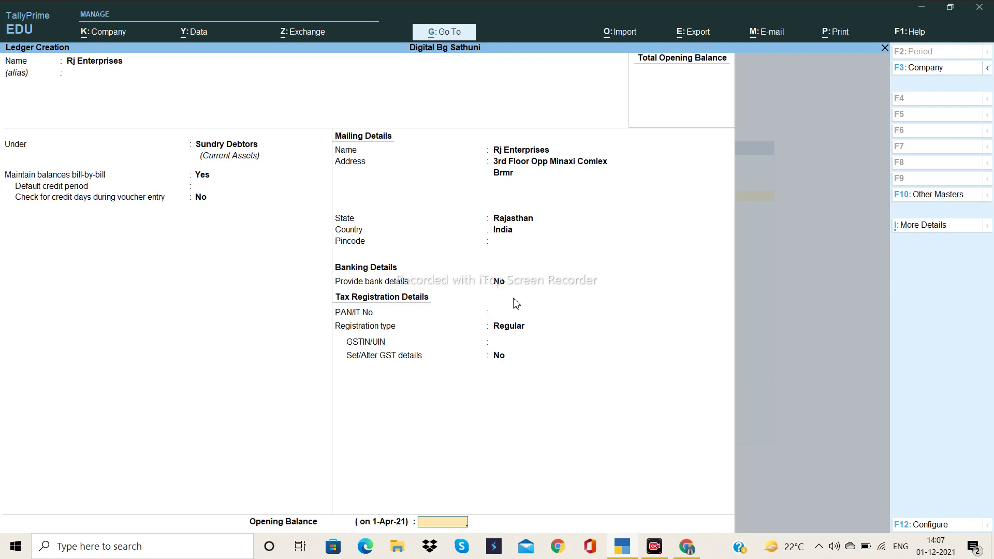
{"action": "key", "text": "Return"}
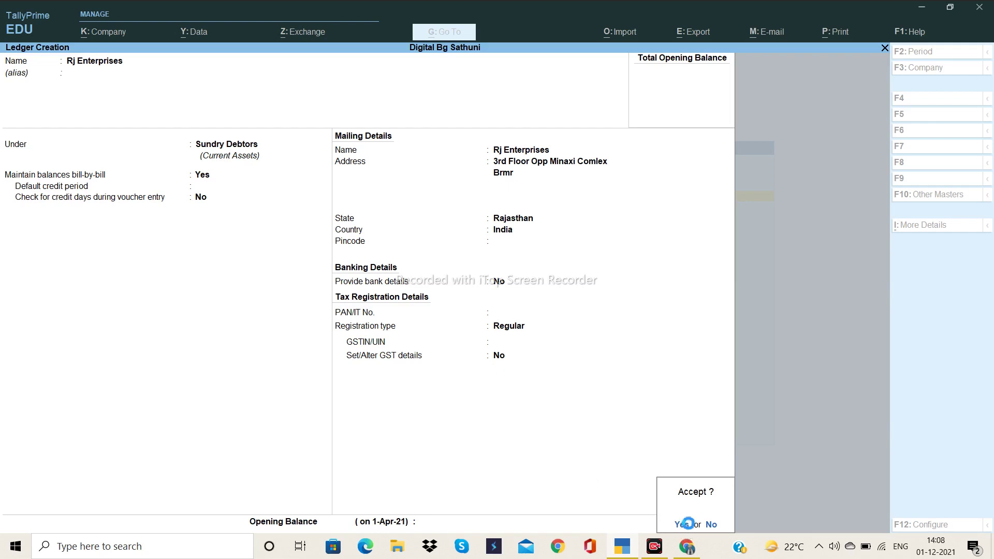
- Save the Rj Enterprises ledger and start a new ledger named after an individual
{"action": "left_click", "coordinate": [683, 526]}
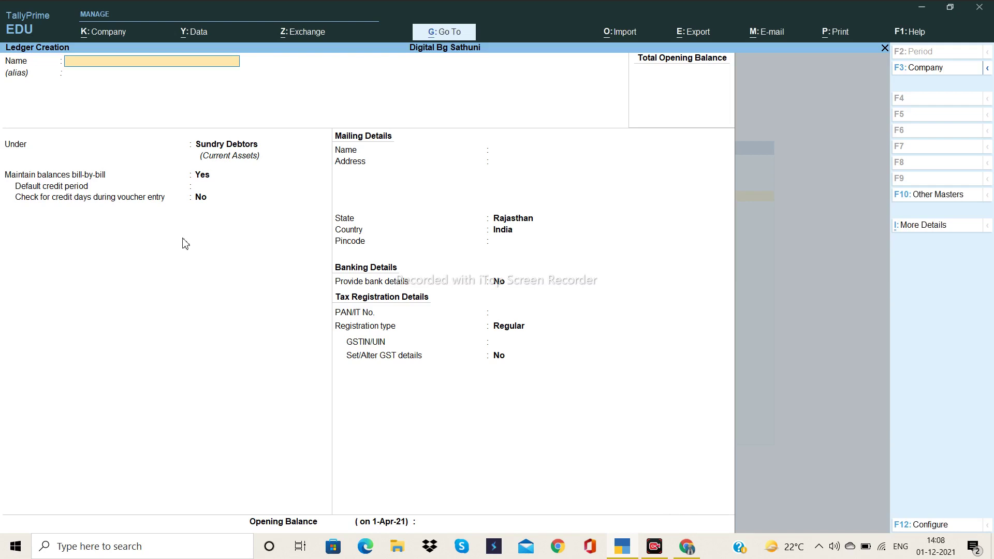
{"action": "key", "text": "Return"}
{"action": "key", "text": "Return"}
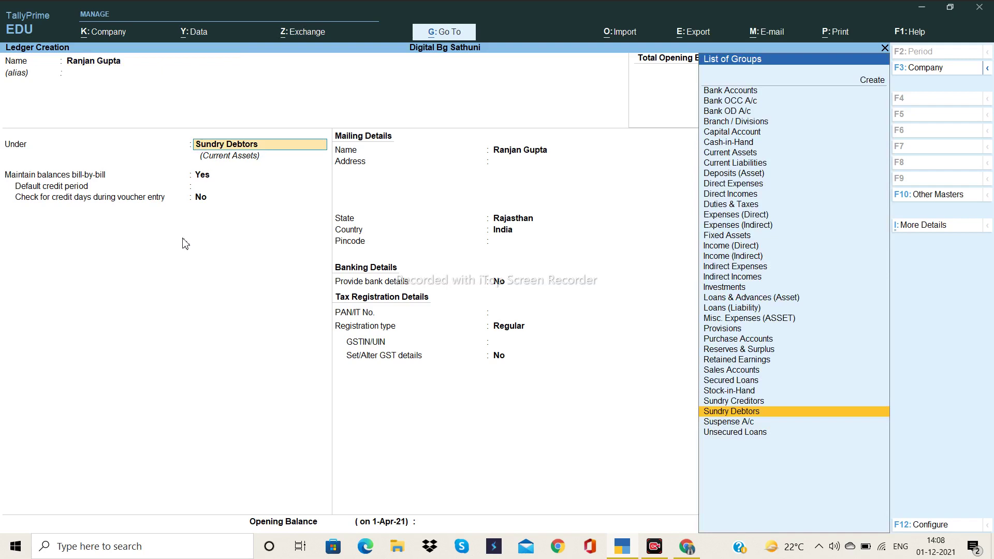
- Place the new ledger under Sundry Creditors and accept it with Regular registration
{"action": "type", "text": "Sund"}
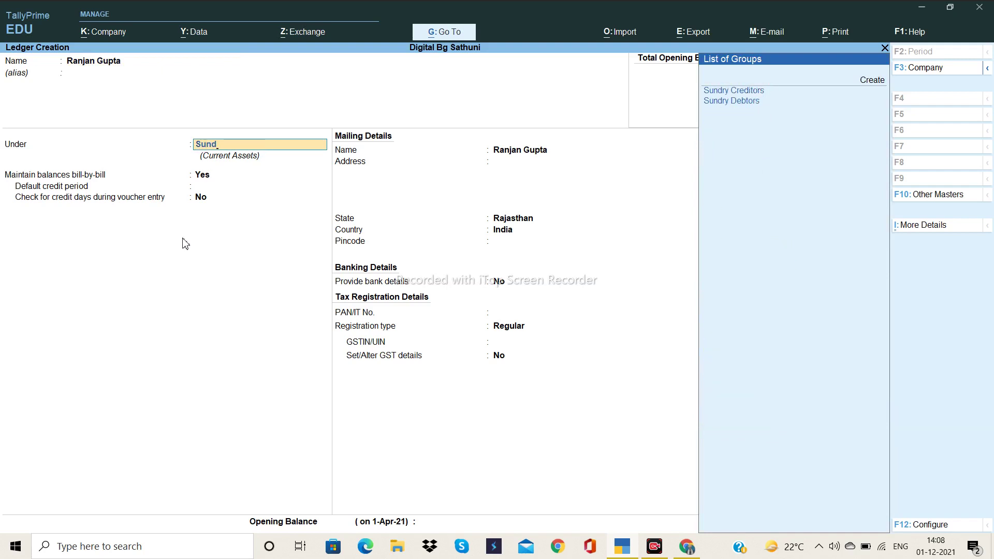
{"action": "key", "text": "Return"}
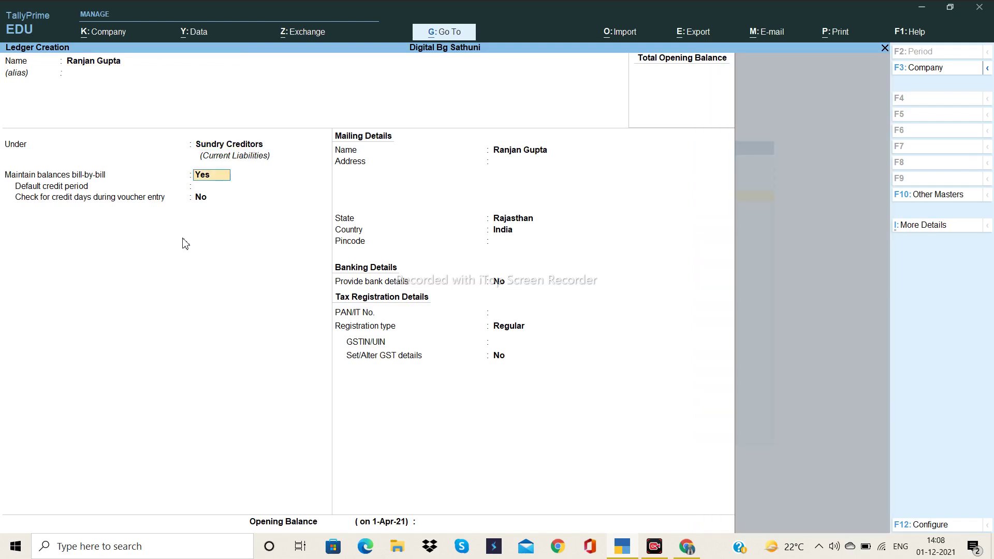
{"action": "key", "text": "Return"}
{"action": "key", "text": "Return"}
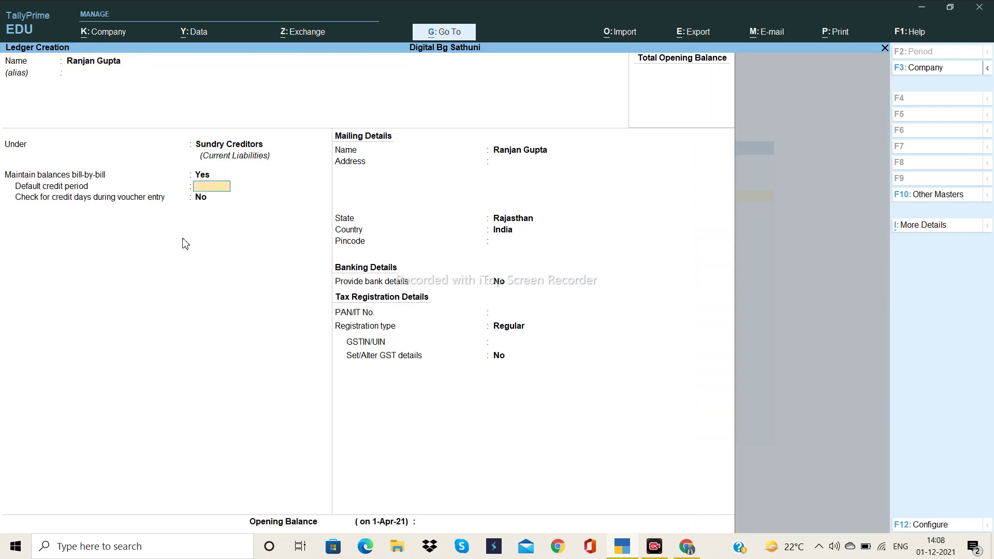
{"action": "key", "text": "Return"}
{"action": "key", "text": "Return"}
{"action": "key", "text": "Return"}
{"action": "key", "text": "Return"}
{"action": "key", "text": "Return"}
{"action": "key", "text": "Return"}
{"action": "key", "text": "Return"}
{"action": "key", "text": "Return"}
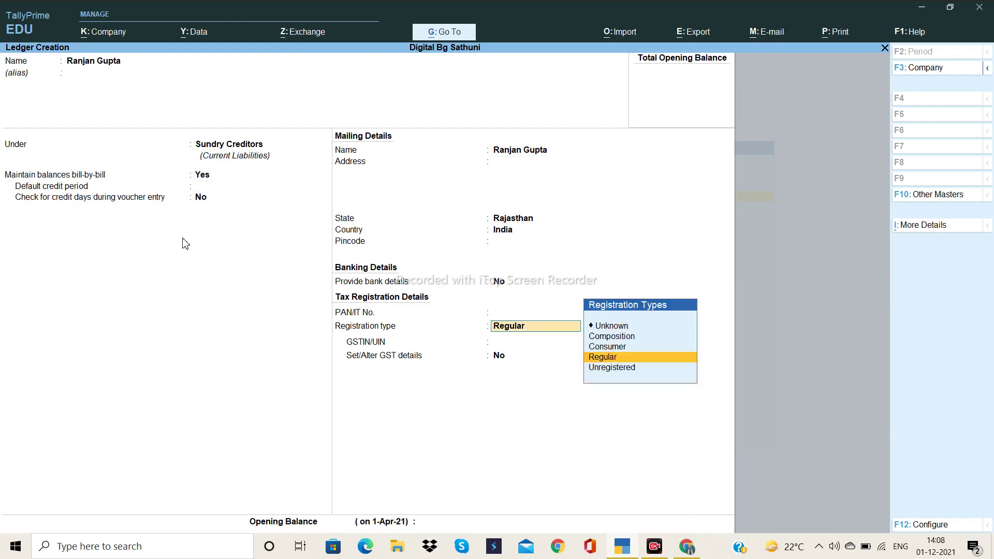
{"action": "key", "text": "Return"}
{"action": "key", "text": "Return"}
{"action": "key", "text": "Return"}
{"action": "key", "text": "Return"}
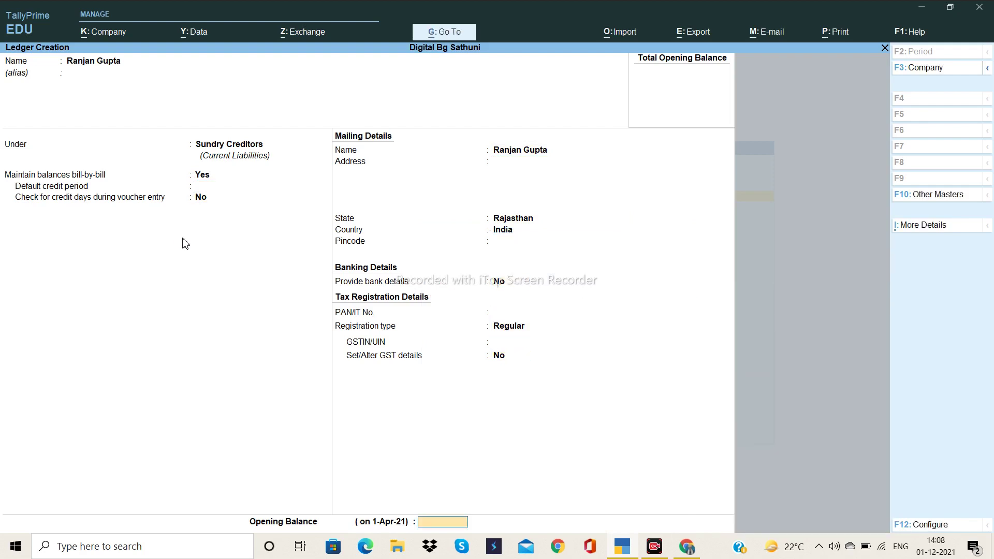
{"action": "key", "text": "Return"}
{"action": "key", "text": "Return"}
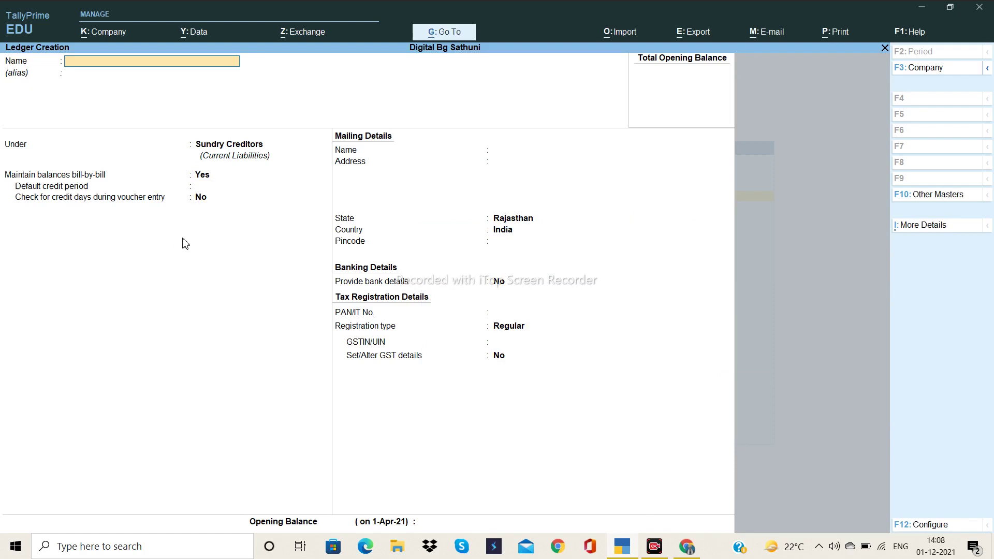
- Return to Gateway of Tally and open Alter > Ledger to list existing ledgers
{"action": "key", "text": "Escape"}
{"action": "key", "text": "Return"}
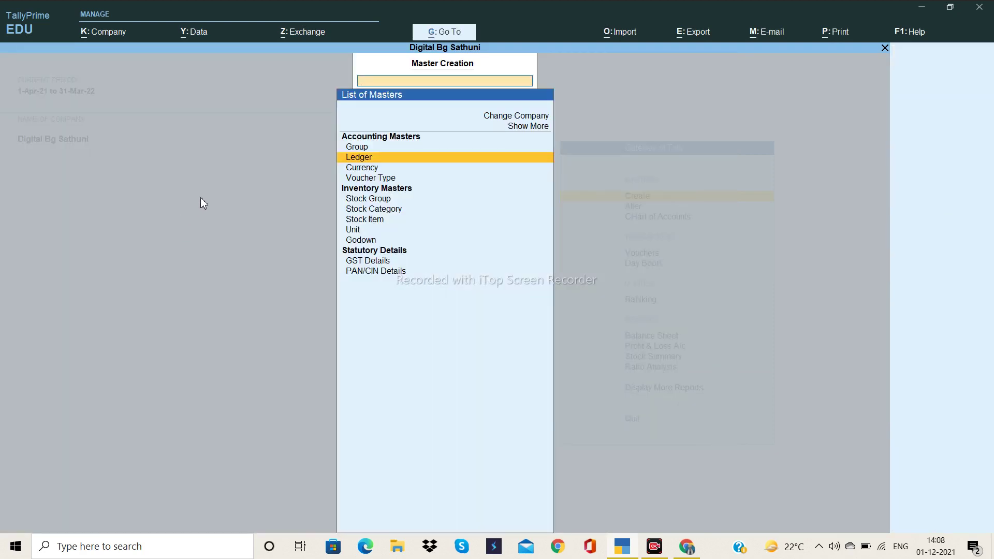
{"action": "key", "text": "Escape"}
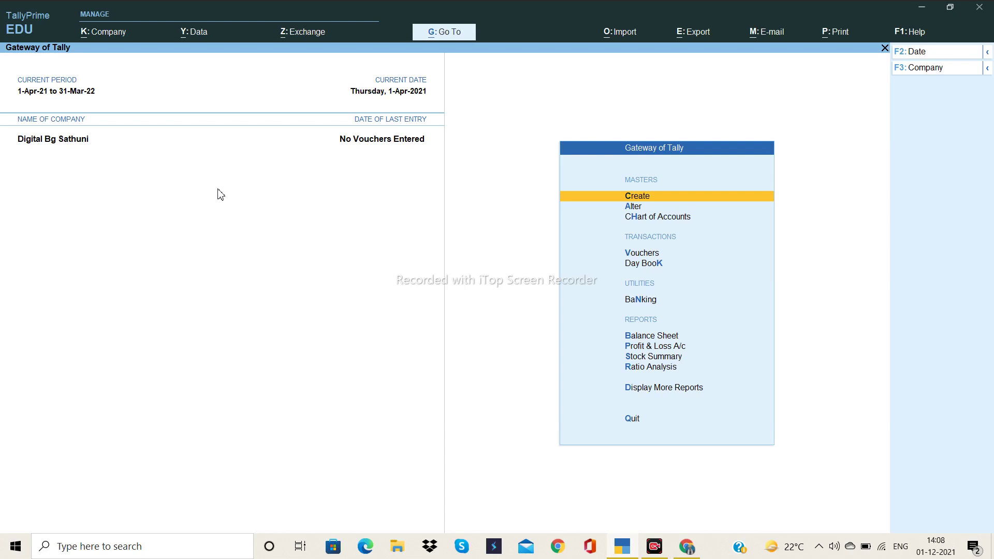
{"action": "key", "text": "Down"}
{"action": "key", "text": "Return"}
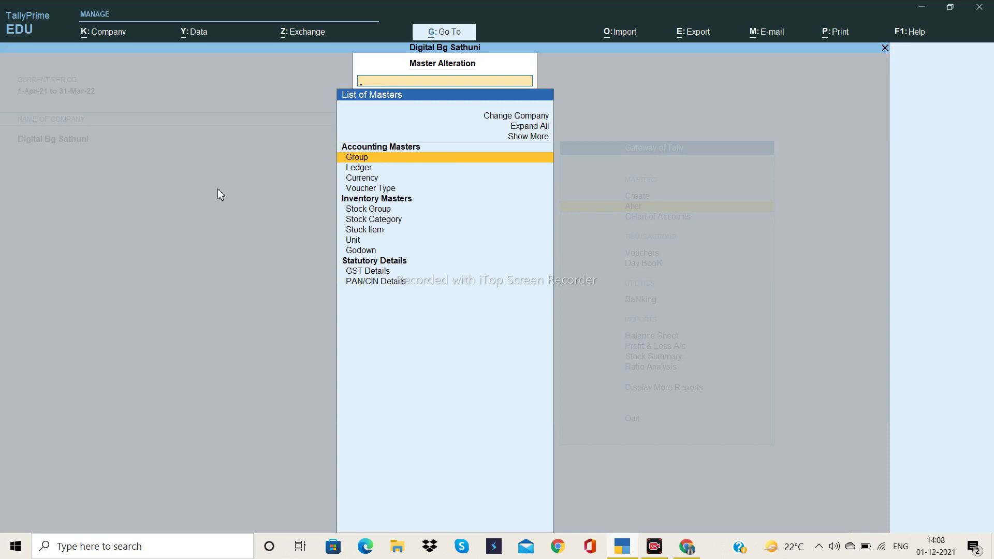
{"action": "key", "text": "Down"}
{"action": "key", "text": "Return"}
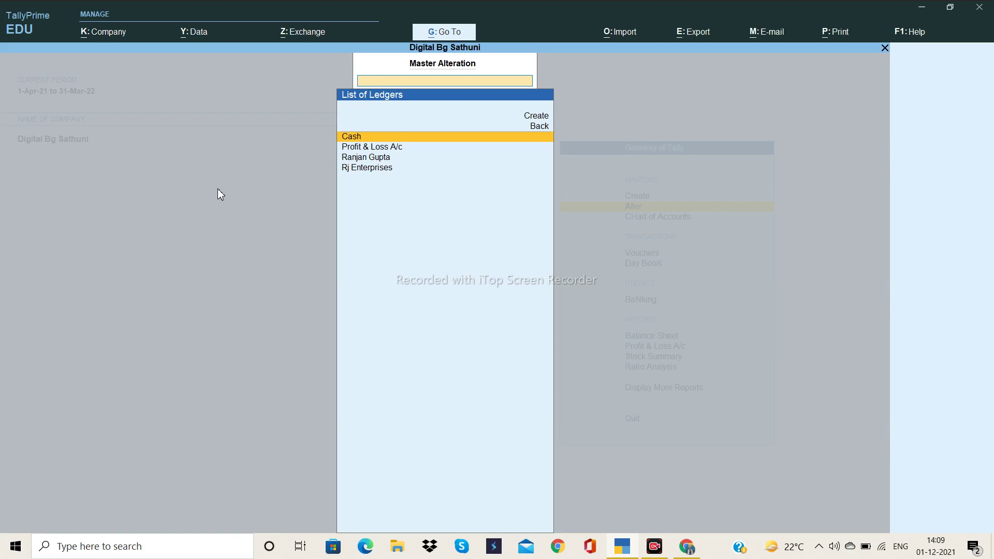
- Delete the individual's Sundry Creditors ledger with Alt+D and return to the Gateway
{"action": "key", "text": "Down"}
{"action": "key", "text": "Down"}
{"action": "key", "text": "Down"}
{"action": "key", "text": "Up"}
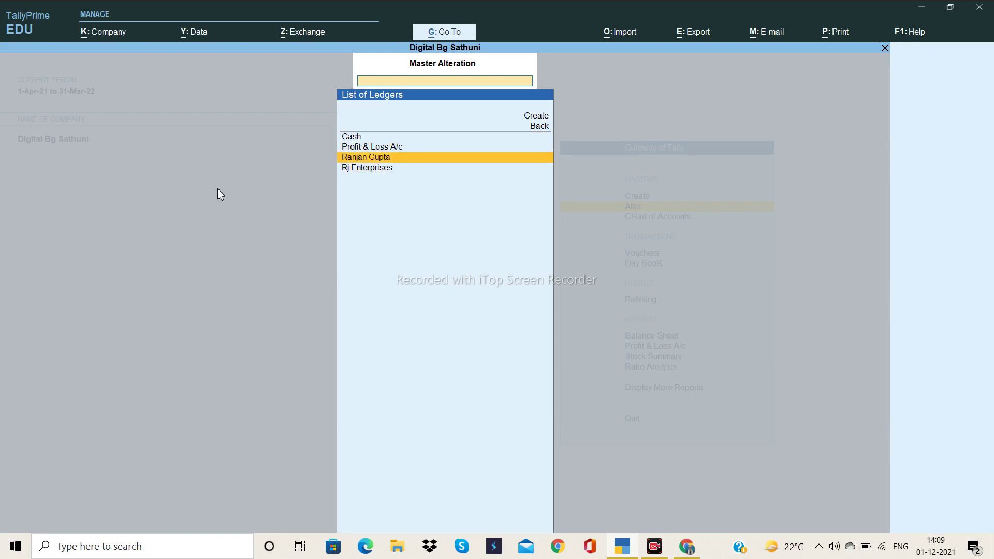
{"action": "key", "text": "Return"}
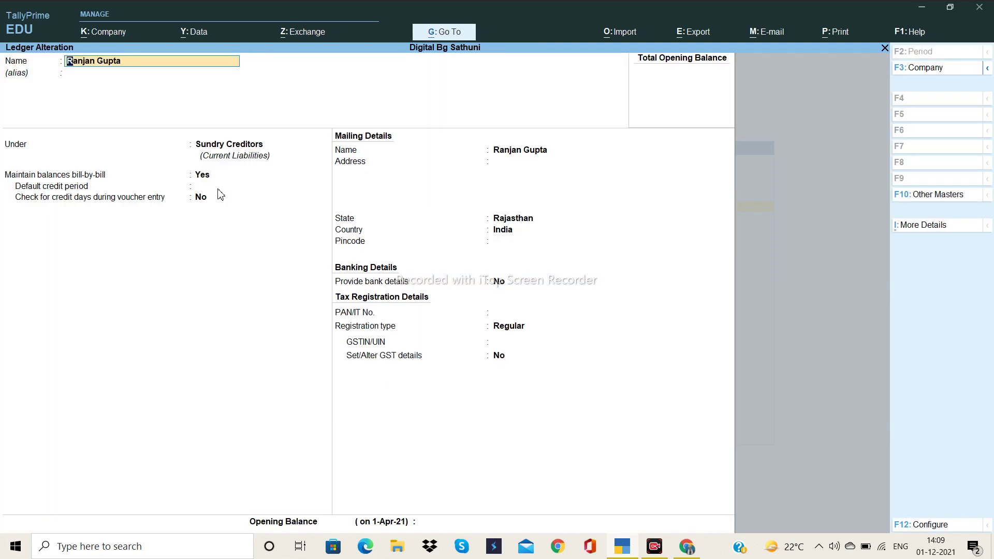
{"action": "key", "text": "alt"}
{"action": "key", "text": "alt"}
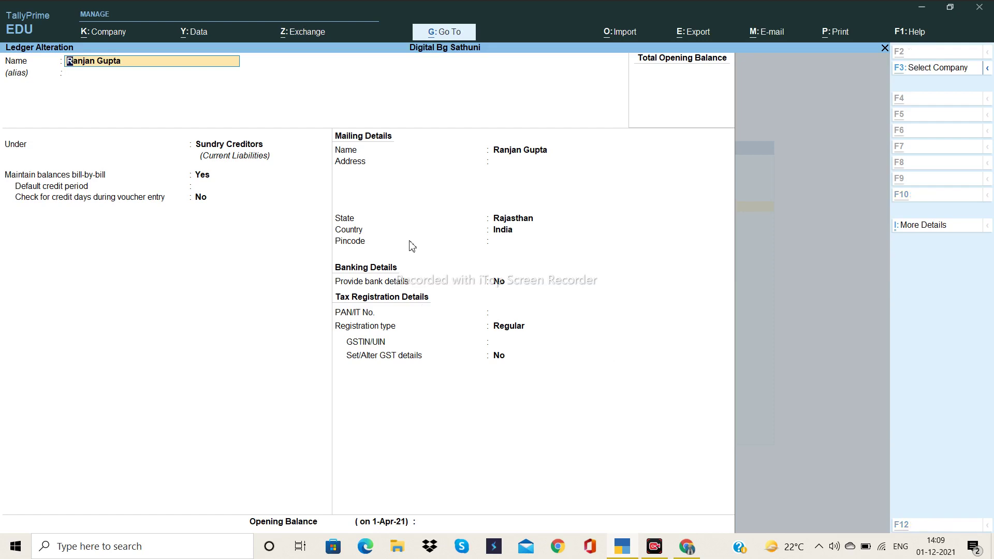
{"action": "key", "text": "alt+d"}
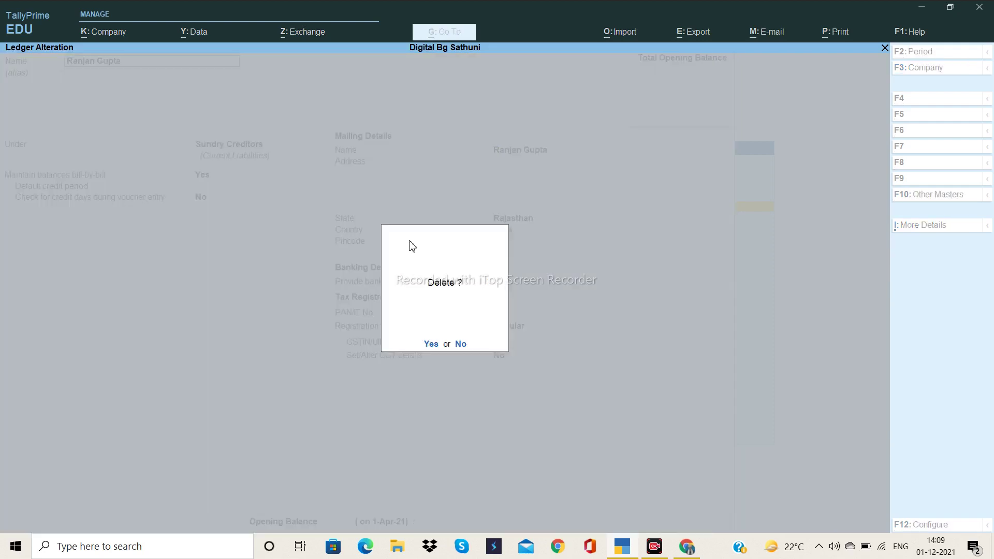
{"action": "key", "text": "Return"}
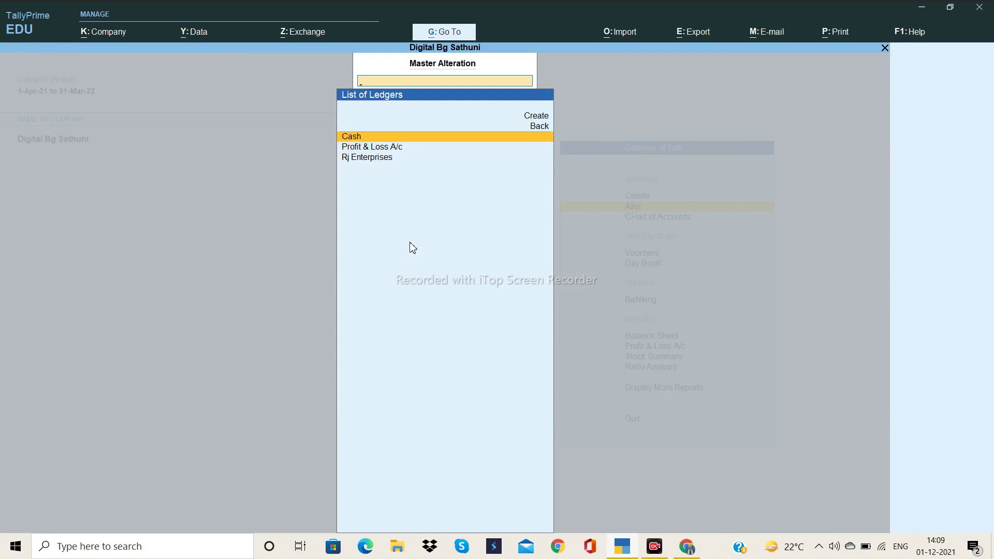
{"action": "key", "text": "Escape"}
{"action": "key", "text": "Escape"}
{"action": "key", "text": "Escape"}
{"action": "key", "text": "Escape"}
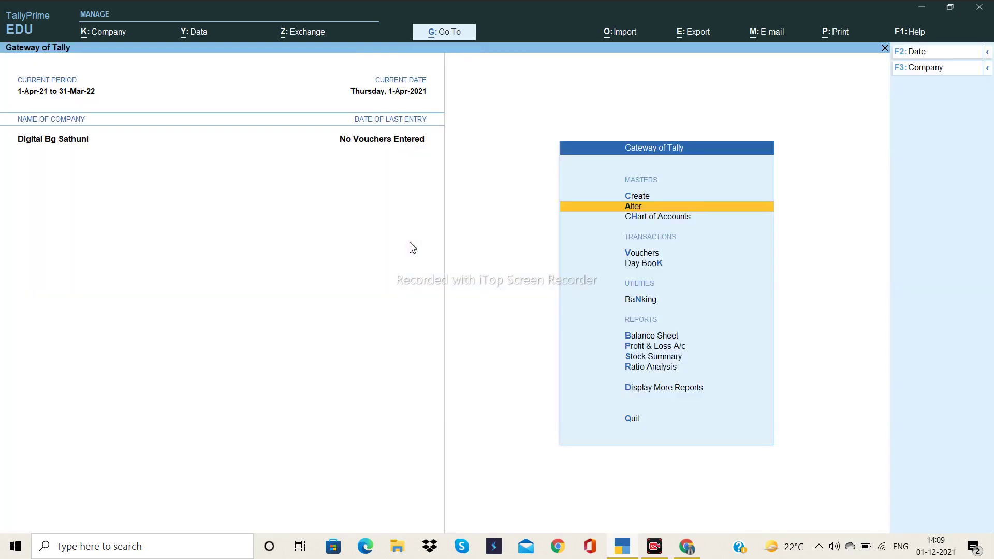